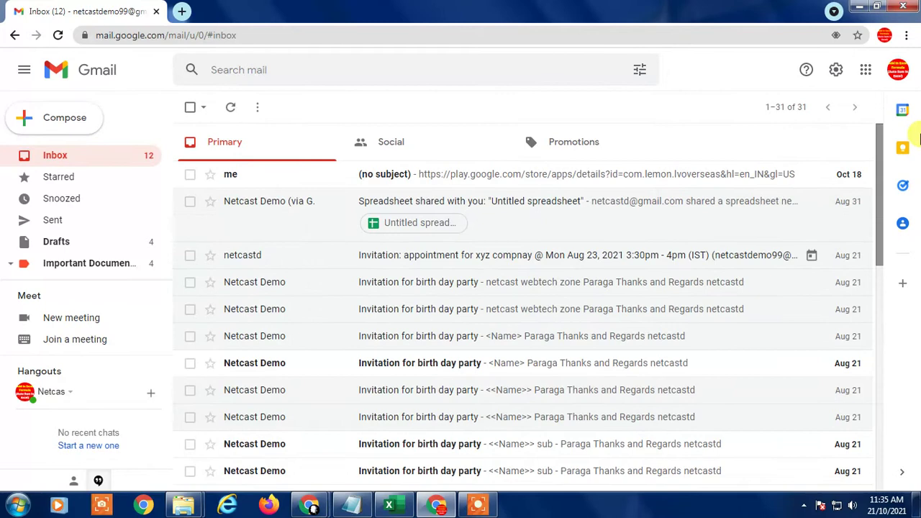
Start a new email message and try to attach the Netcast folder from the Desktop
{"action": "left_click_drag", "start_coordinate": [881, 142], "coordinate": [827, 56]}
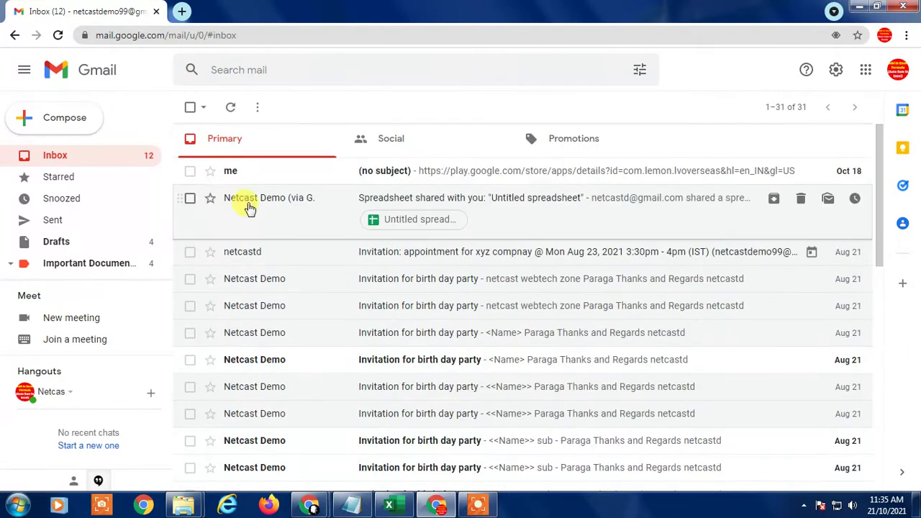
{"action": "left_click", "coordinate": [62, 118]}
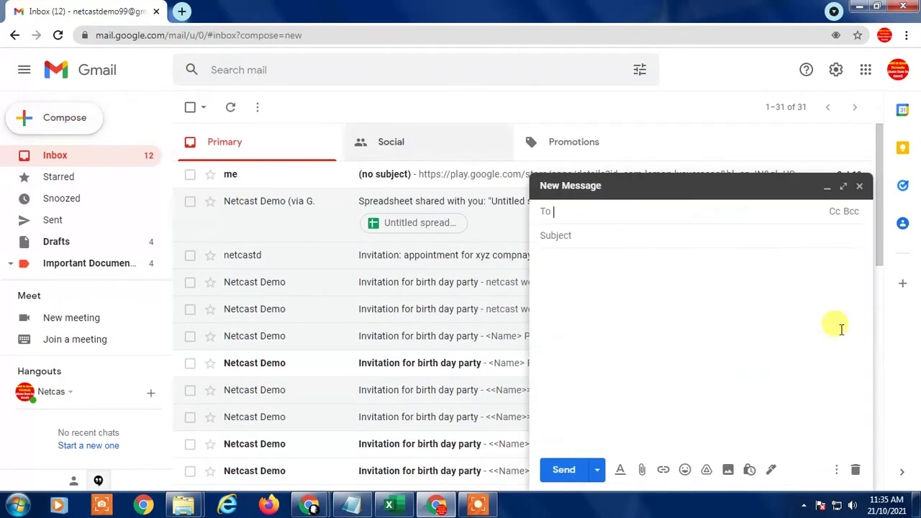
{"action": "left_click", "coordinate": [641, 470]}
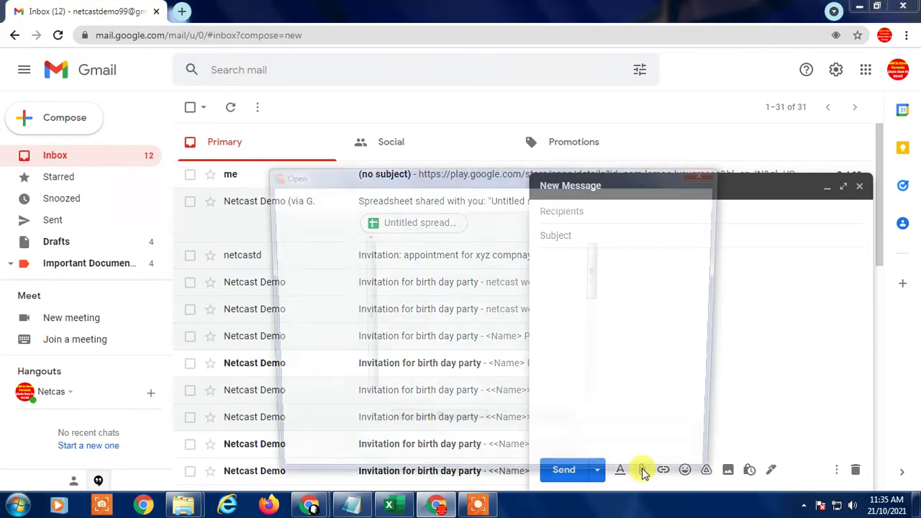
{"action": "left_click", "coordinate": [320, 276]}
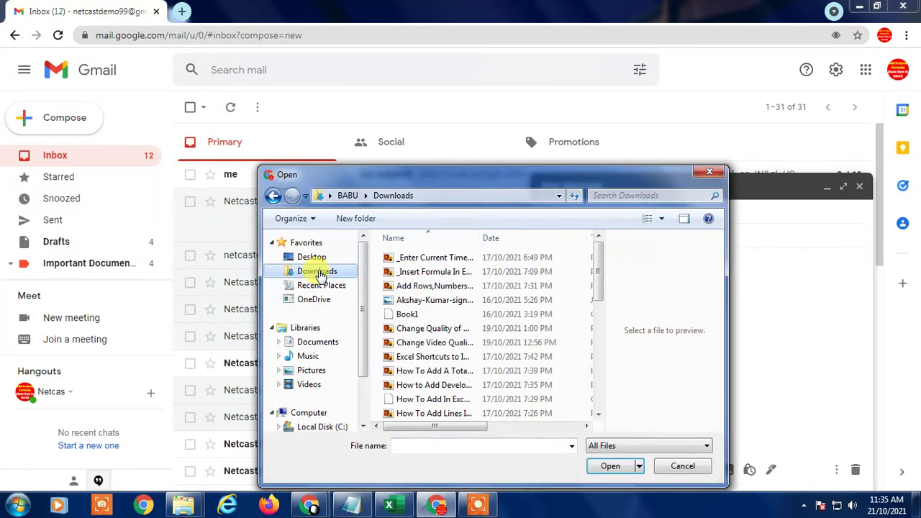
{"action": "left_click", "coordinate": [314, 257]}
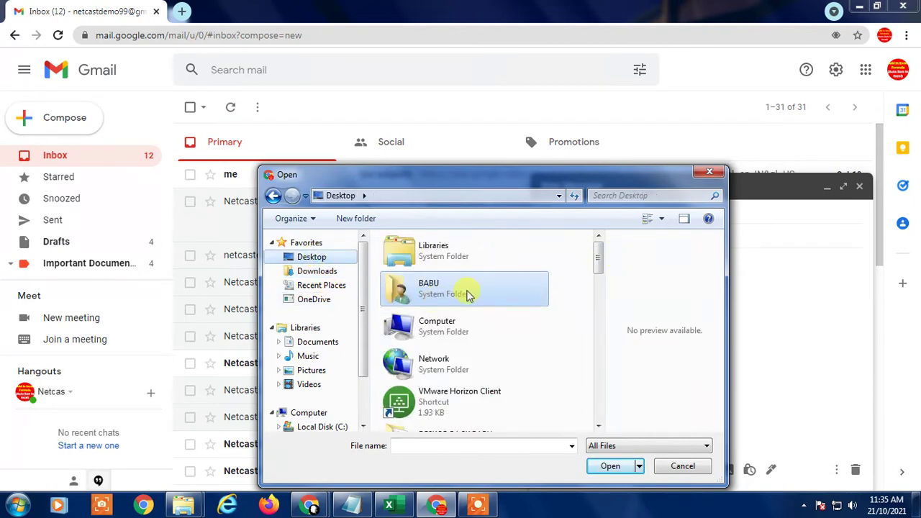
{"action": "left_click_drag", "start_coordinate": [600, 262], "coordinate": [603, 288]}
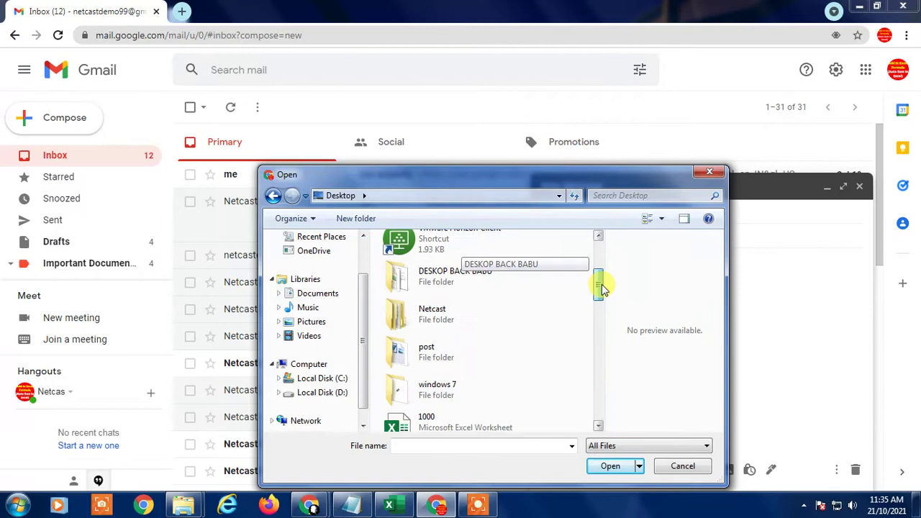
{"action": "double_click", "coordinate": [443, 316]}
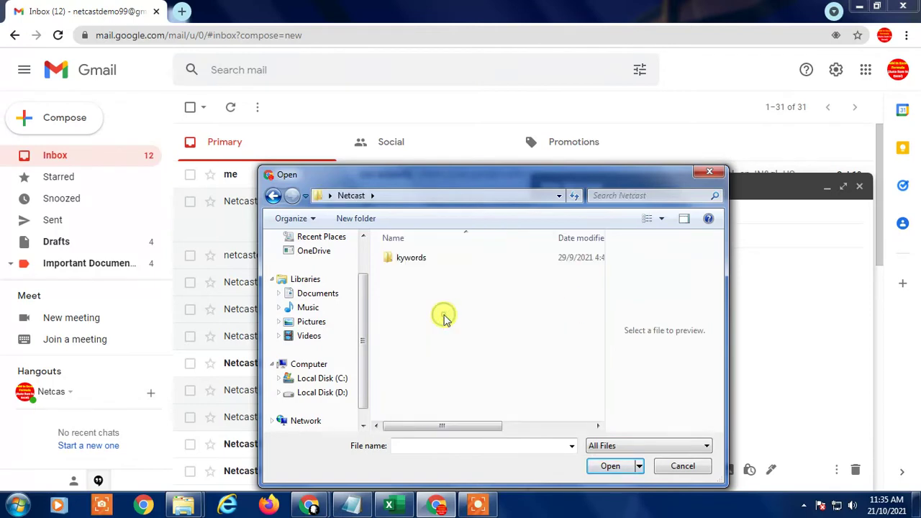
Try again to attach the Netcast folder from the Desktop, and close the file selection without choosing anything
{"action": "left_click", "coordinate": [273, 196]}
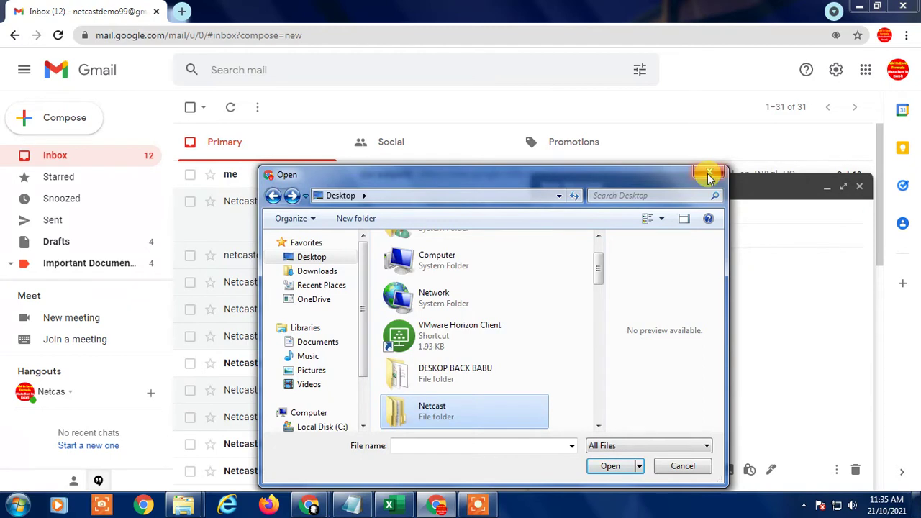
{"action": "left_click_drag", "start_coordinate": [600, 261], "coordinate": [599, 277]}
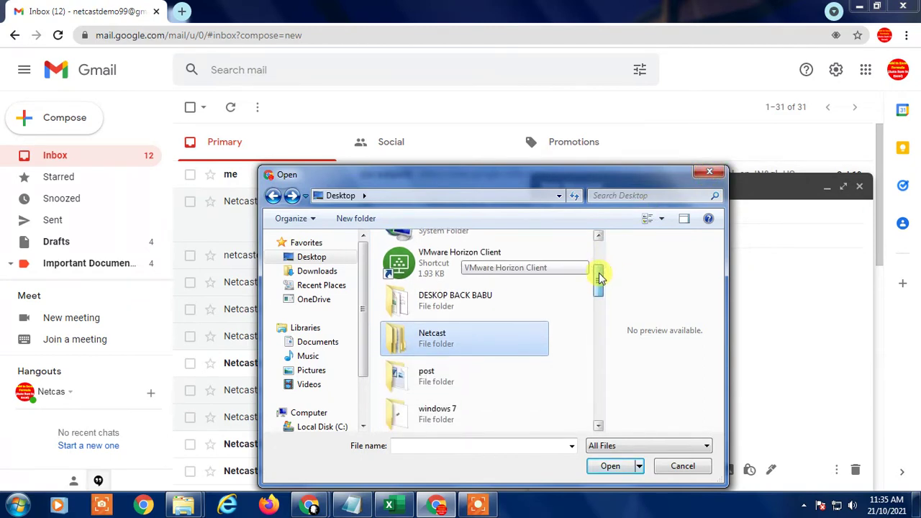
{"action": "double_click", "coordinate": [483, 339]}
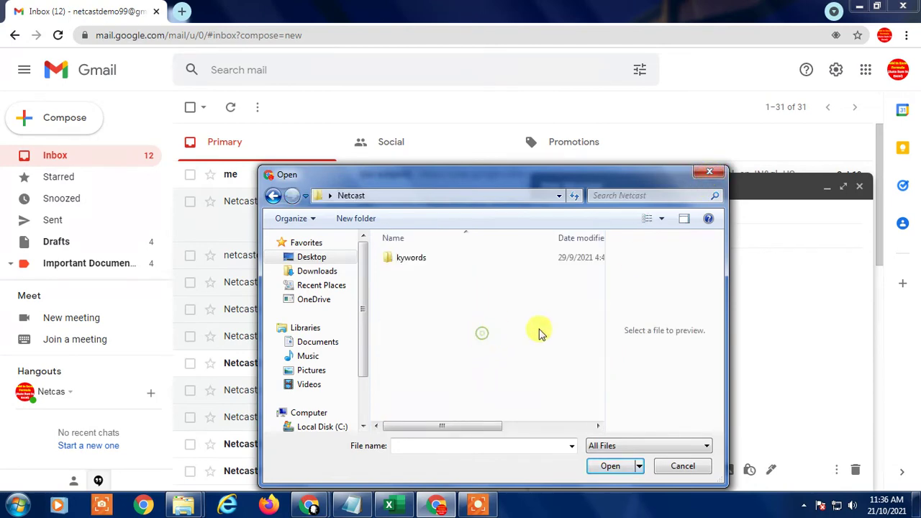
{"action": "left_click", "coordinate": [708, 173]}
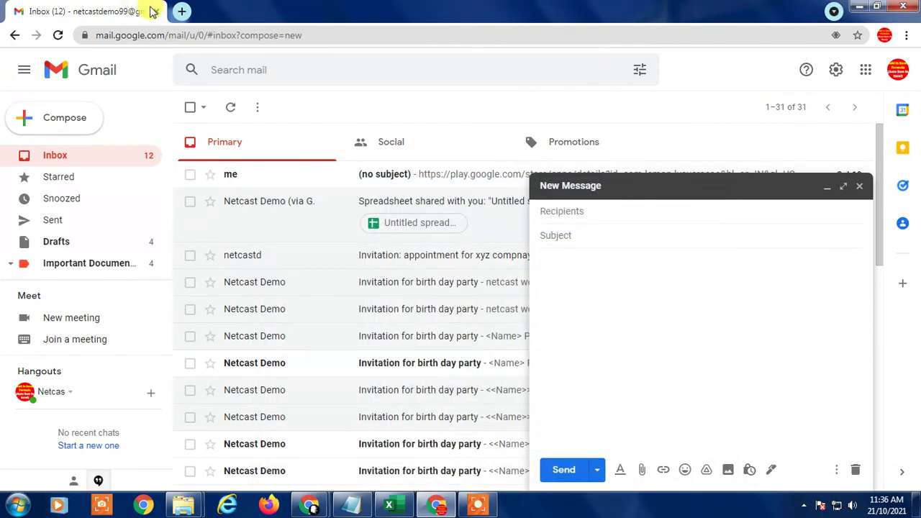
Open Google Drive in a new browser tab from the Google apps and switch to it
{"action": "left_click", "coordinate": [866, 72]}
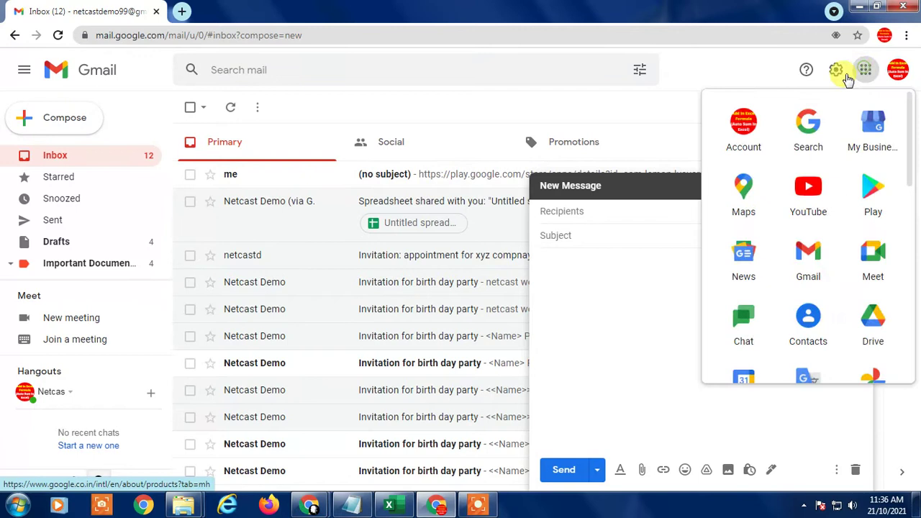
{"action": "scroll", "coordinate": [863, 237], "scroll_direction": "down", "scroll_amount": 2}
{"action": "scroll", "coordinate": [799, 245], "scroll_direction": "down", "scroll_amount": 1}
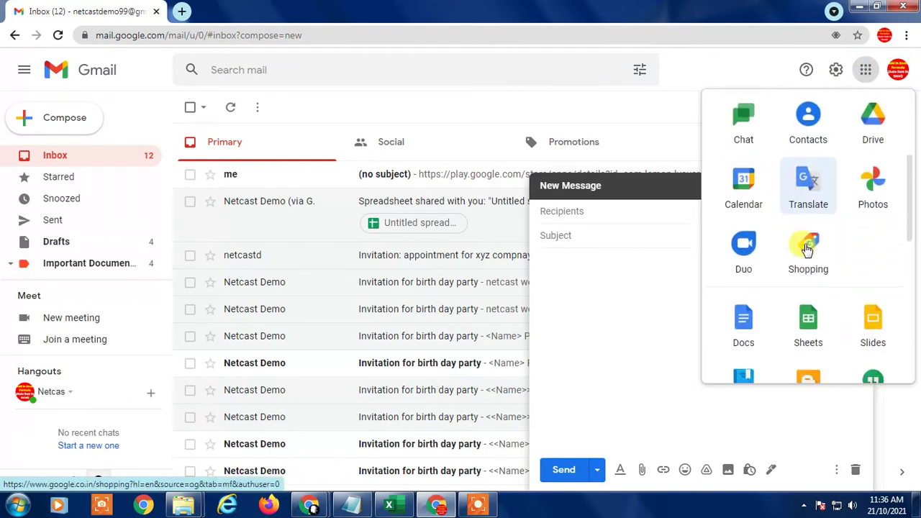
{"action": "right_click", "coordinate": [864, 133]}
{"action": "left_click", "coordinate": [810, 144]}
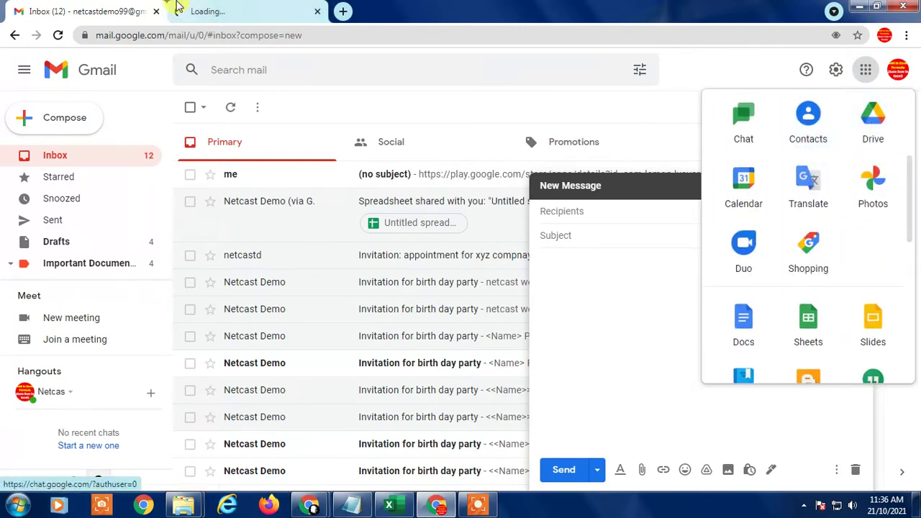
{"action": "left_click", "coordinate": [216, 11]}
{"action": "left_click", "coordinate": [79, 8]}
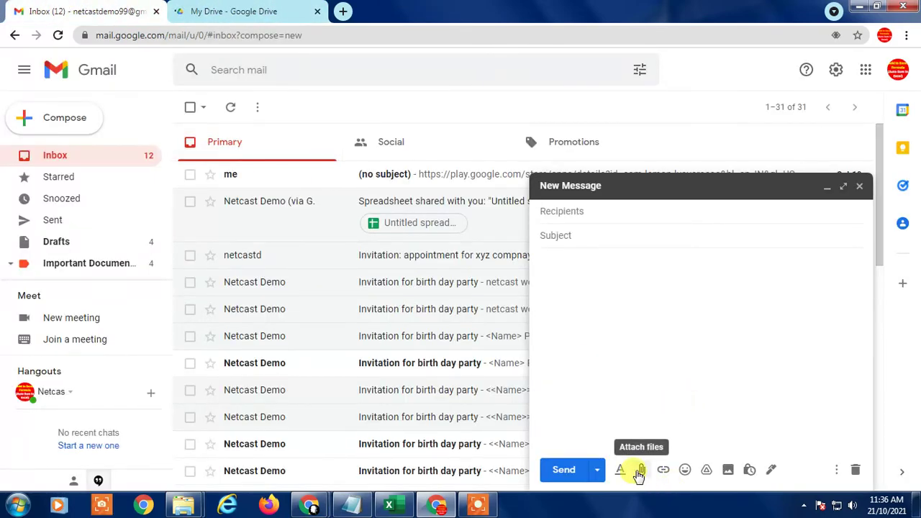
{"action": "left_click", "coordinate": [212, 10]}
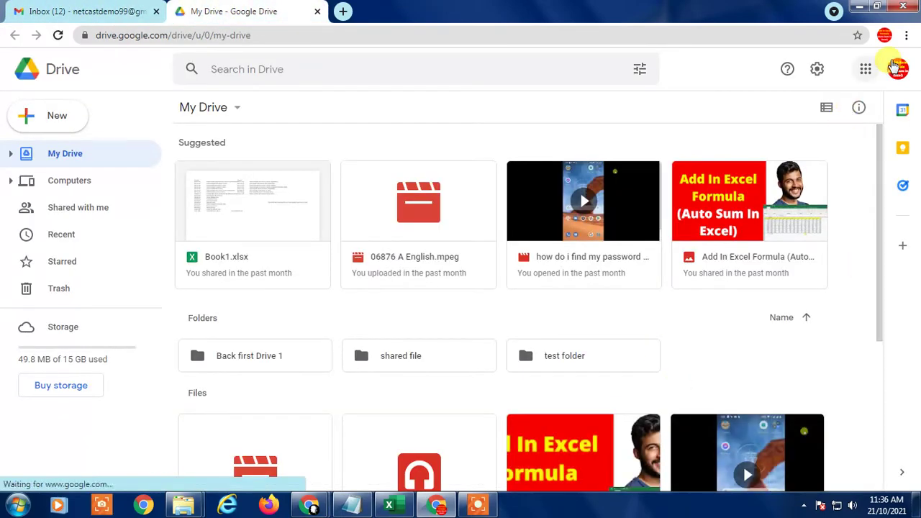
Check which account email is signed in to Drive, compare it with the Gmail tab, and close the account details
{"action": "left_click", "coordinate": [898, 69]}
{"action": "left_click_drag", "start_coordinate": [730, 190], "coordinate": [856, 190]}
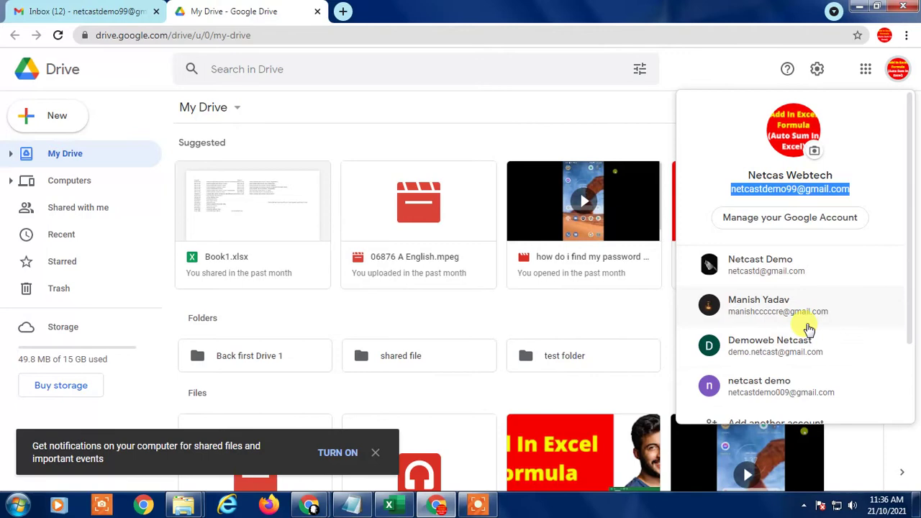
{"action": "left_click", "coordinate": [163, 8]}
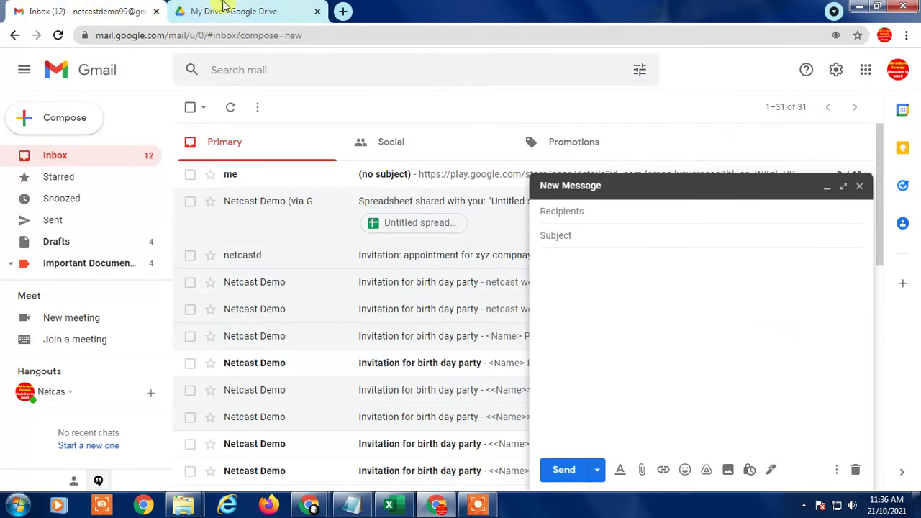
{"action": "left_click", "coordinate": [261, 12]}
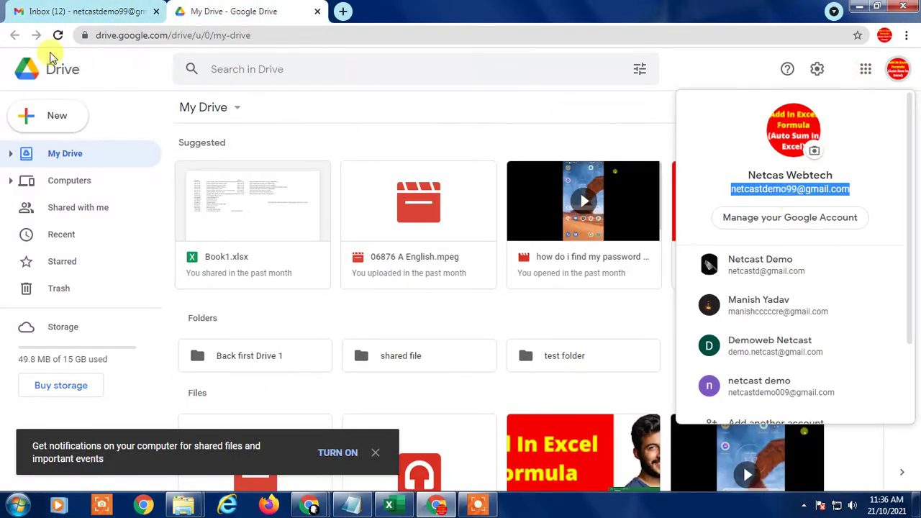
{"action": "left_click", "coordinate": [216, 90]}
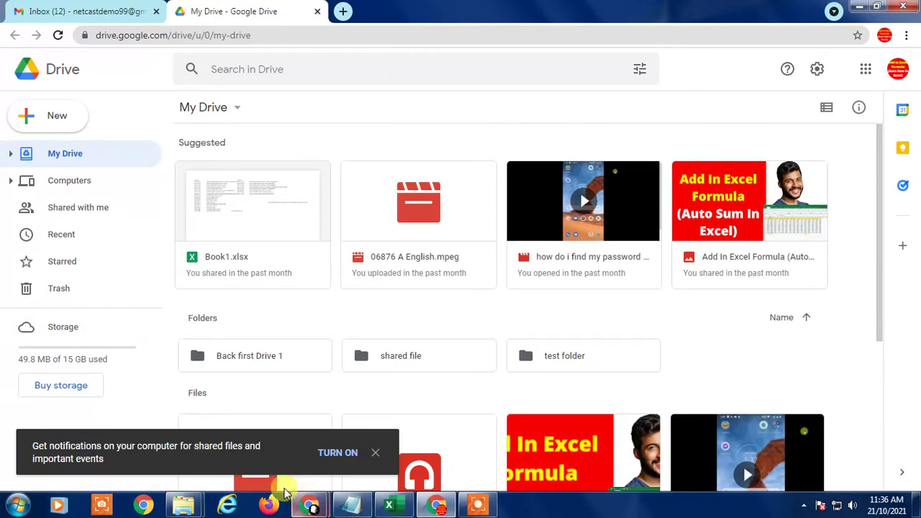
Start a folder upload to My Drive and browse through Documents and Local Disk (D:) to the Desktop
{"action": "left_click", "coordinate": [49, 124]}
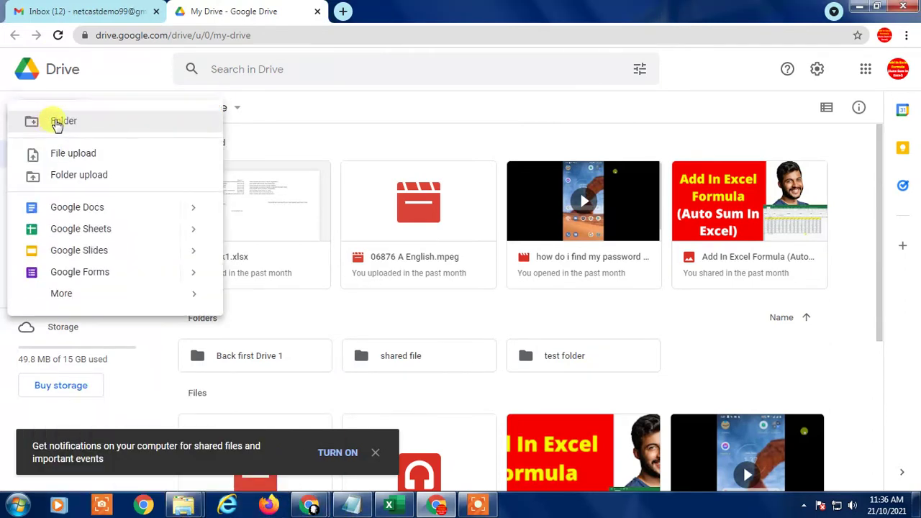
{"action": "left_click", "coordinate": [94, 177]}
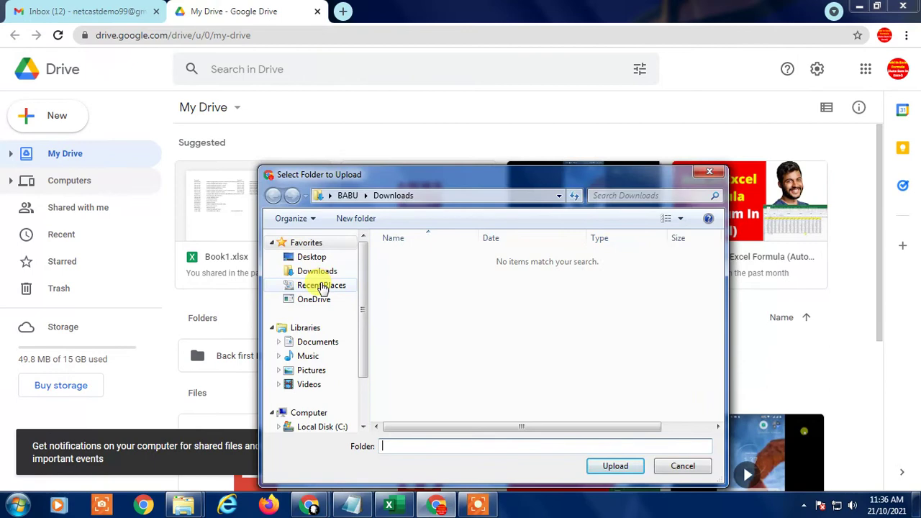
{"action": "left_click", "coordinate": [326, 343]}
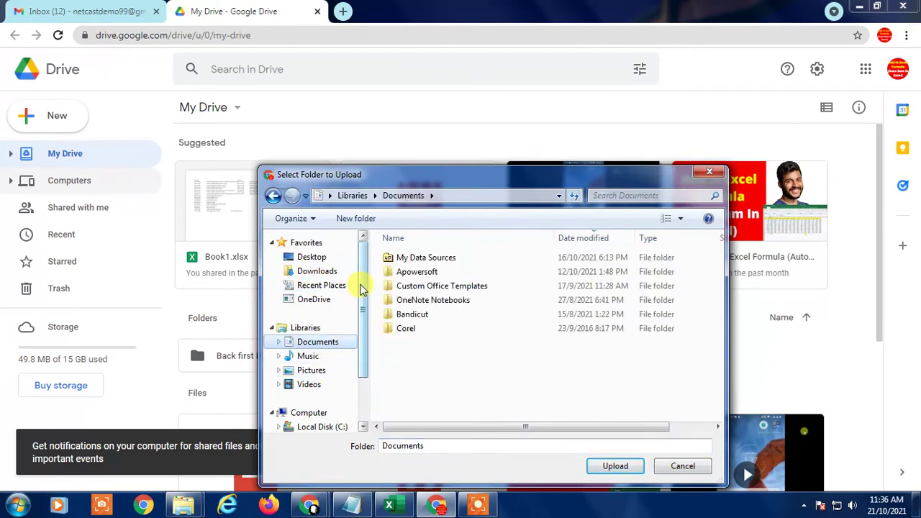
{"action": "left_click_drag", "start_coordinate": [362, 288], "coordinate": [362, 338]}
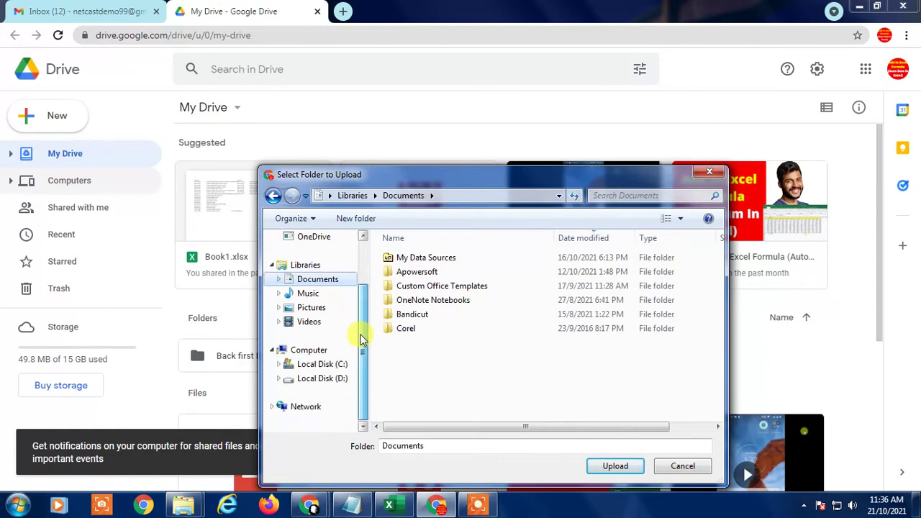
{"action": "left_click", "coordinate": [324, 378]}
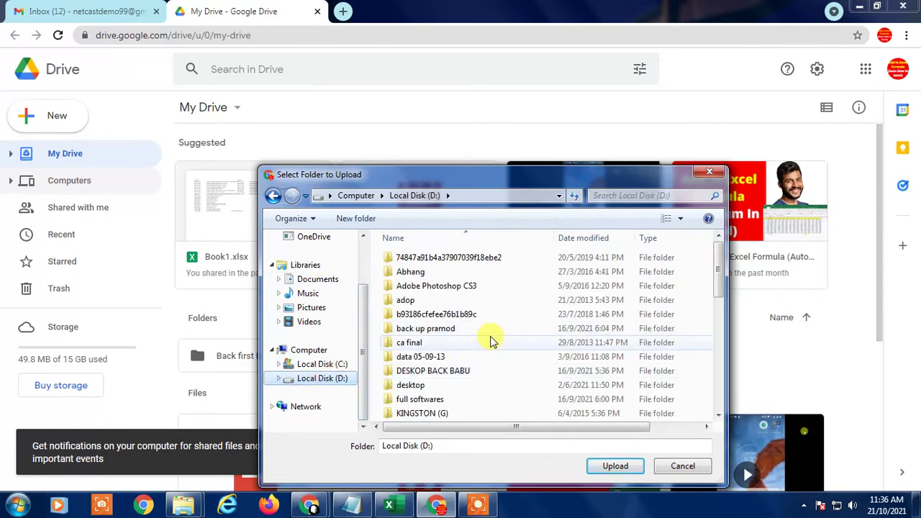
{"action": "left_click_drag", "start_coordinate": [716, 263], "coordinate": [237, 312]}
{"action": "scroll", "coordinate": [341, 309], "scroll_direction": "up", "scroll_amount": 3}
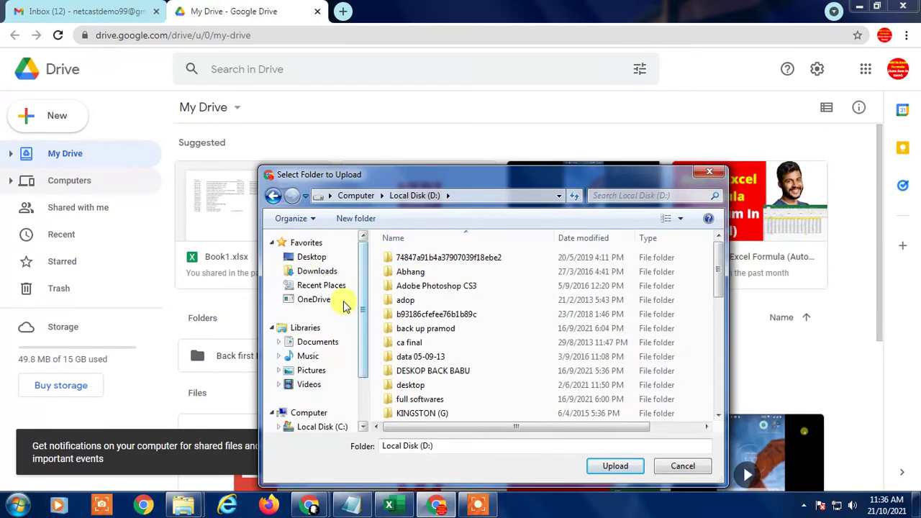
{"action": "left_click", "coordinate": [311, 259]}
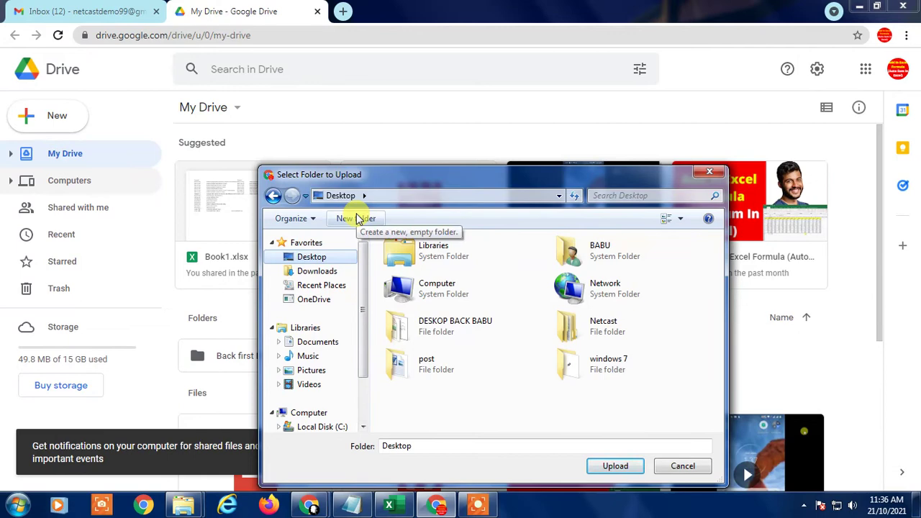
Create an empty folder with the default name on the Desktop and submit it for upload to My Drive
{"action": "left_click", "coordinate": [356, 220]}
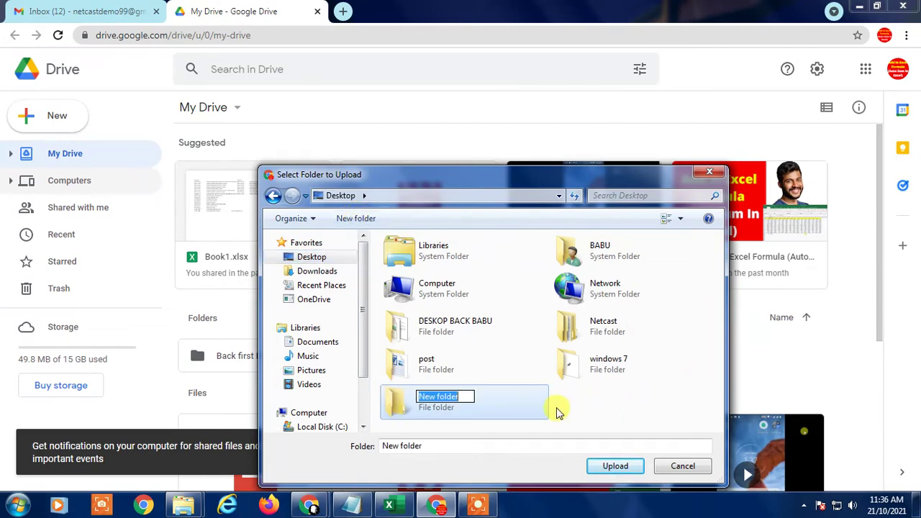
{"action": "left_click", "coordinate": [596, 410]}
{"action": "double_click", "coordinate": [452, 405]}
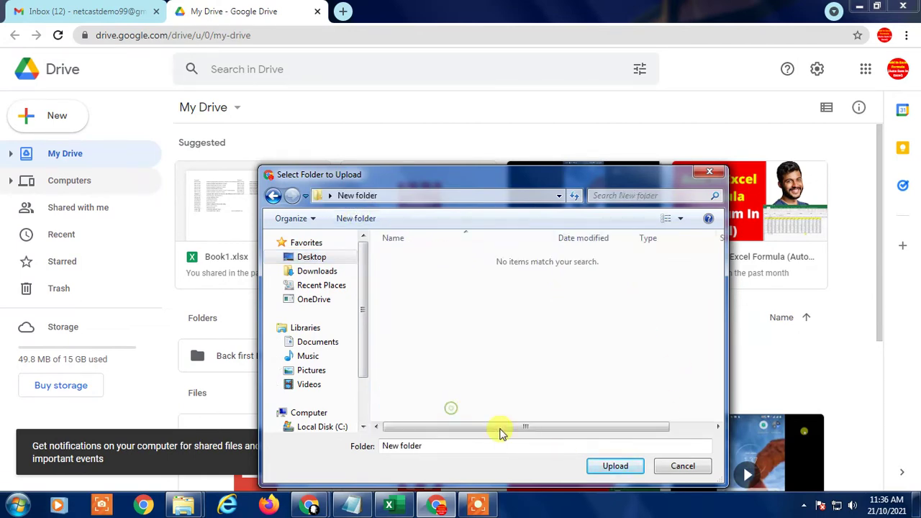
{"action": "left_click", "coordinate": [273, 196]}
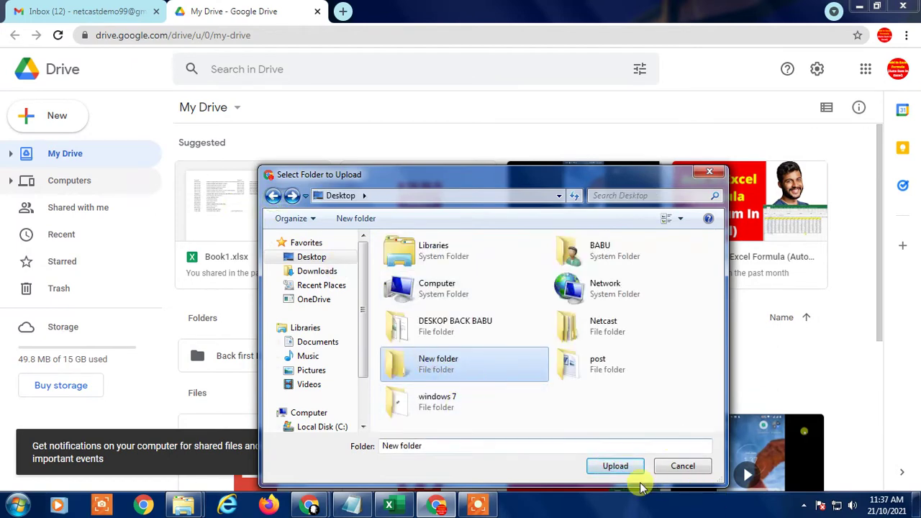
{"action": "left_click", "coordinate": [615, 466]}
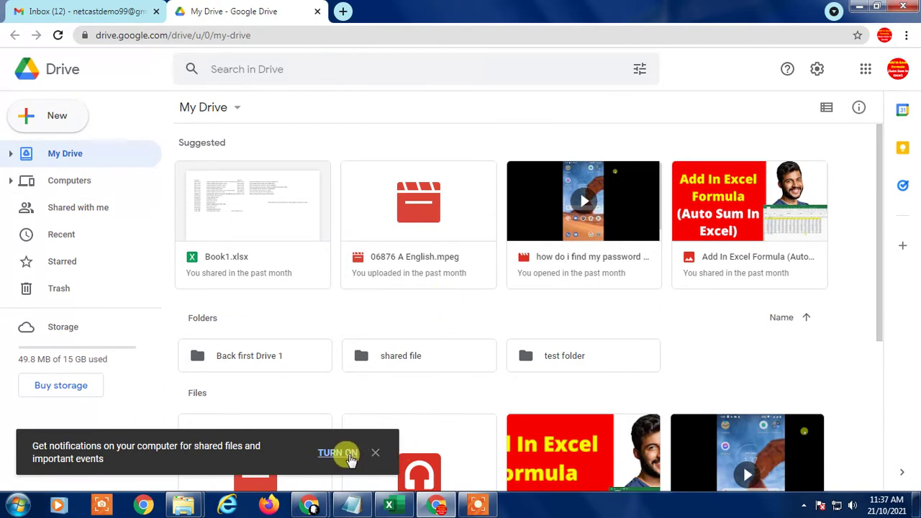
Dismiss the desktop notifications offer and look through My Drive for the uploaded folder
{"action": "left_click", "coordinate": [376, 454]}
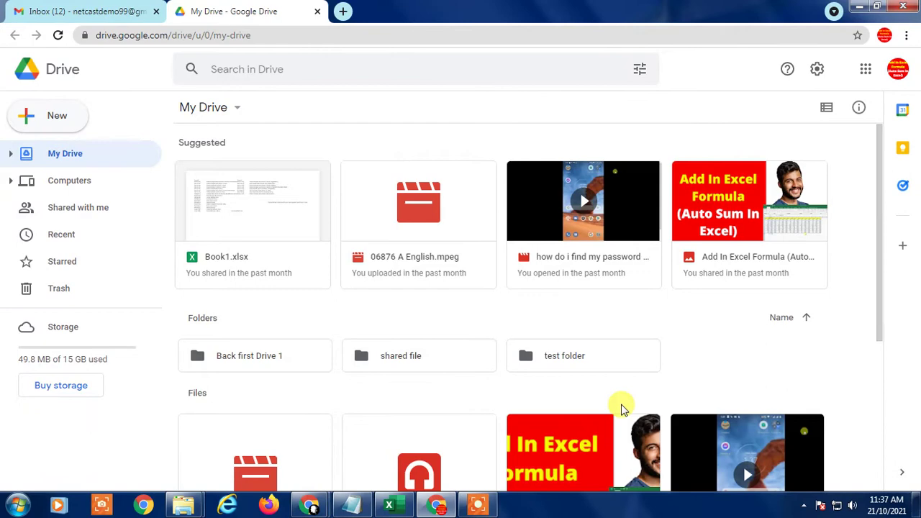
{"action": "scroll", "coordinate": [857, 430], "scroll_direction": "down", "scroll_amount": 4}
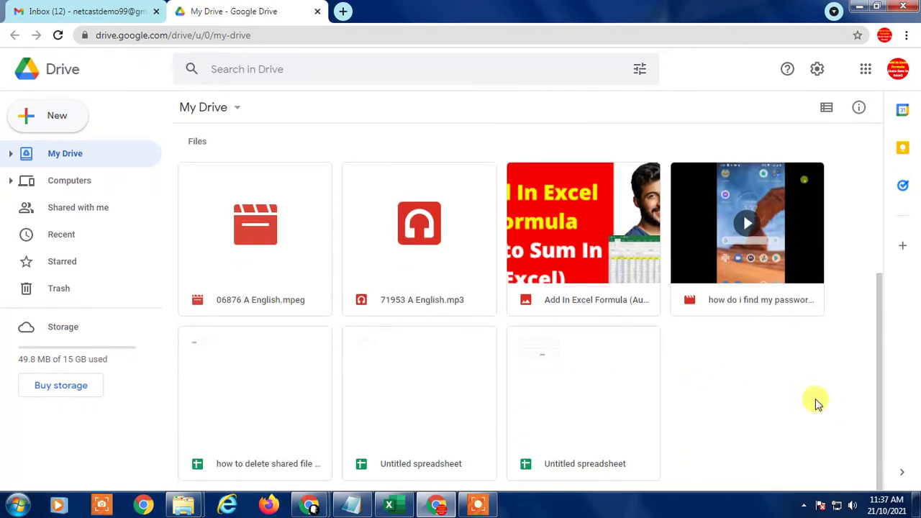
{"action": "scroll", "coordinate": [821, 403], "scroll_direction": "up", "scroll_amount": 4}
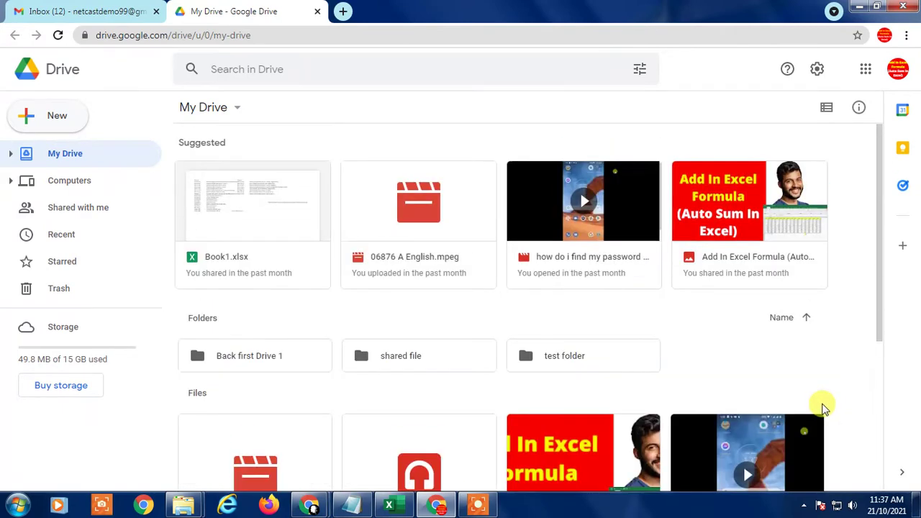
Start a folder upload to My Drive and create a folder named "test upload folder" in Downloads
{"action": "left_click", "coordinate": [54, 117]}
{"action": "left_click", "coordinate": [116, 176]}
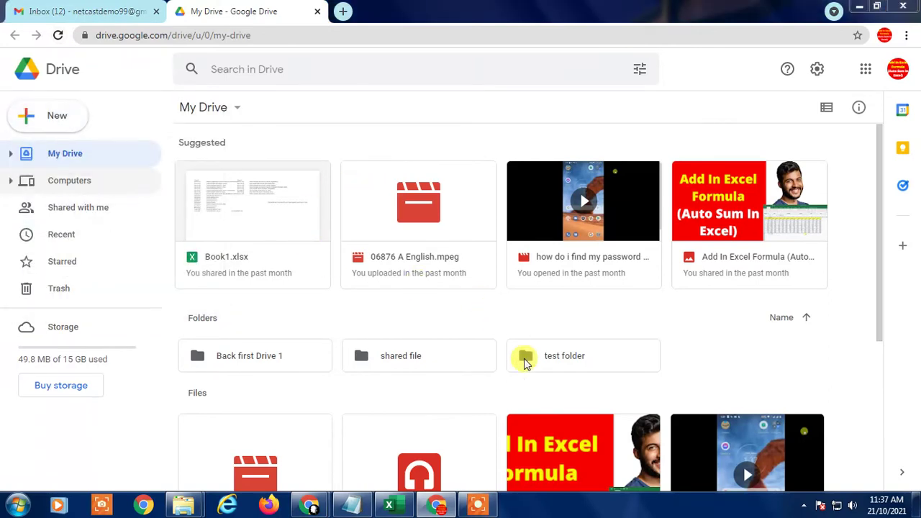
{"action": "left_click", "coordinate": [321, 272]}
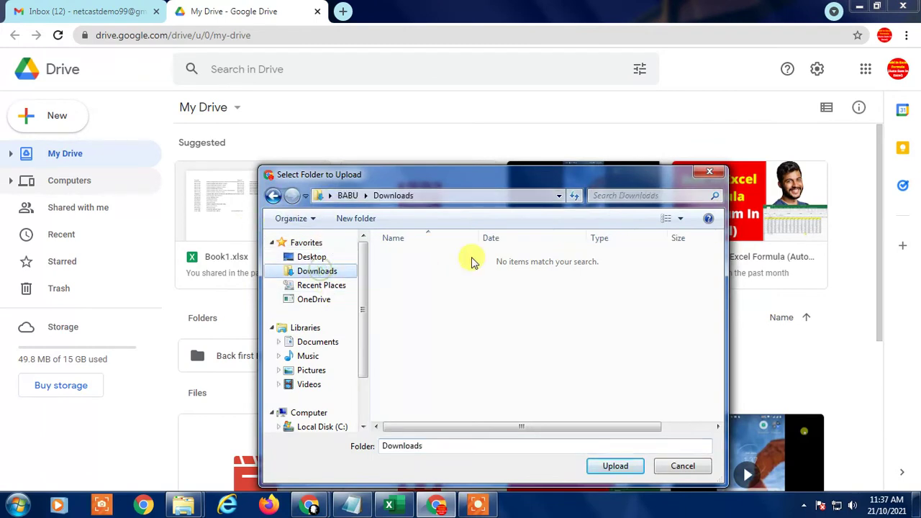
{"action": "left_click", "coordinate": [355, 218]}
{"action": "type", "text": "test upload f"}
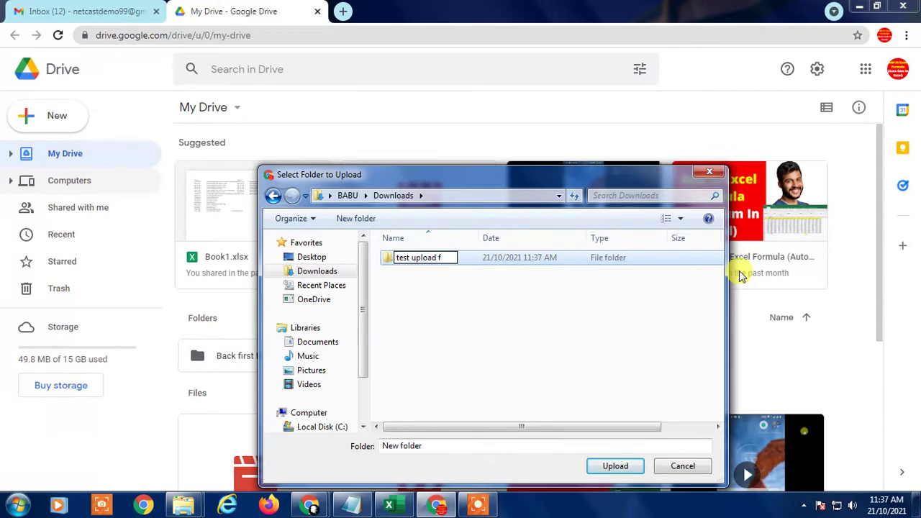
{"action": "type", "text": "older"}
{"action": "key", "text": "Return"}
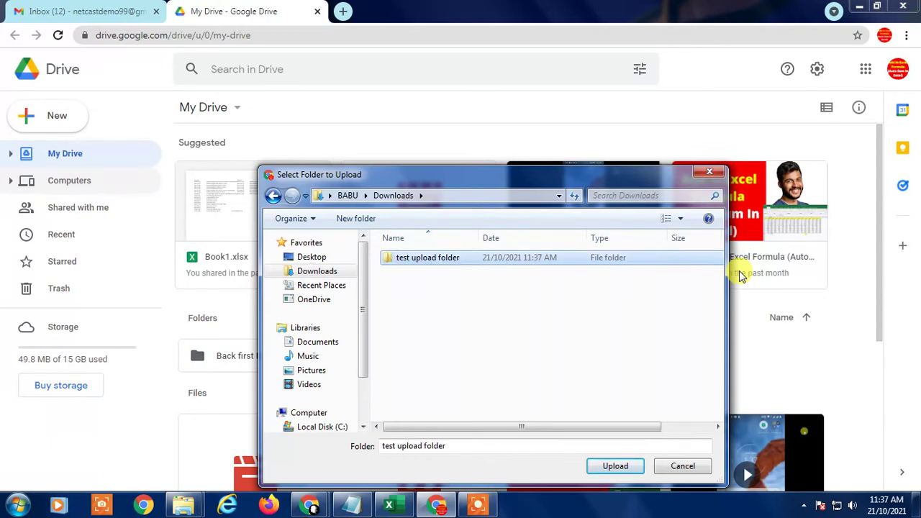
Open test upload folder and add two new Microsoft Excel worksheets inside it
{"action": "key", "text": "Return"}
{"action": "right_click", "coordinate": [419, 271]}
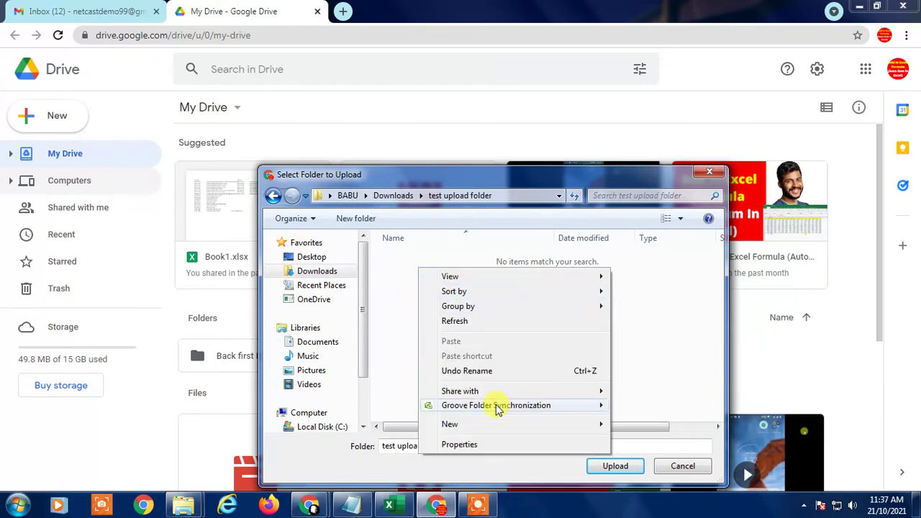
{"action": "mouse_move", "coordinate": [565, 425]}
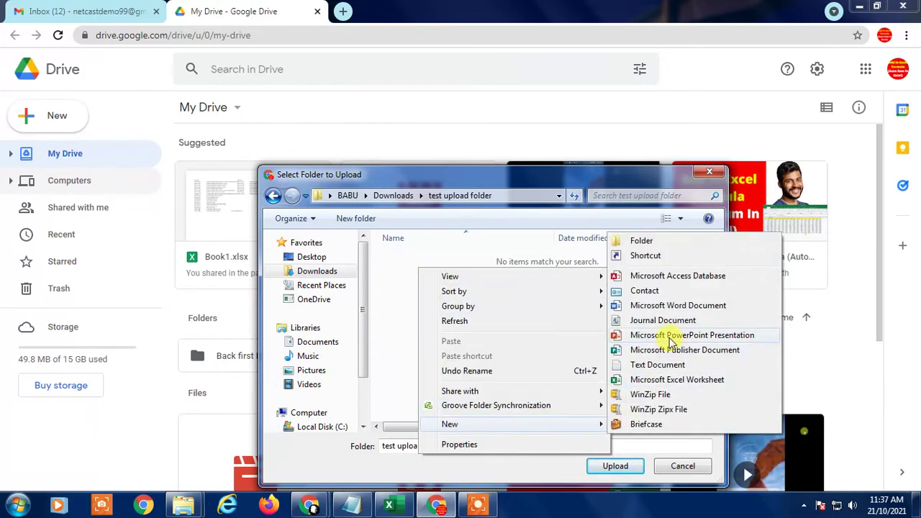
{"action": "left_click", "coordinate": [652, 379]}
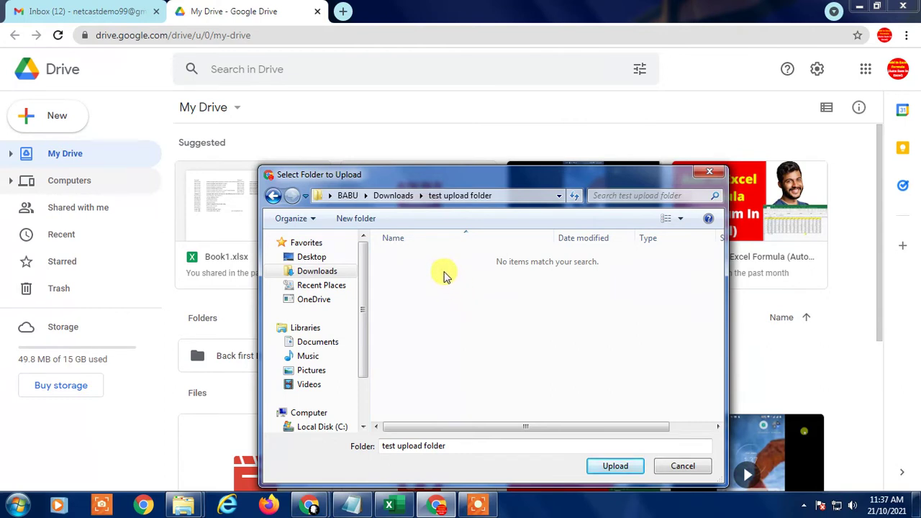
{"action": "right_click", "coordinate": [435, 268]}
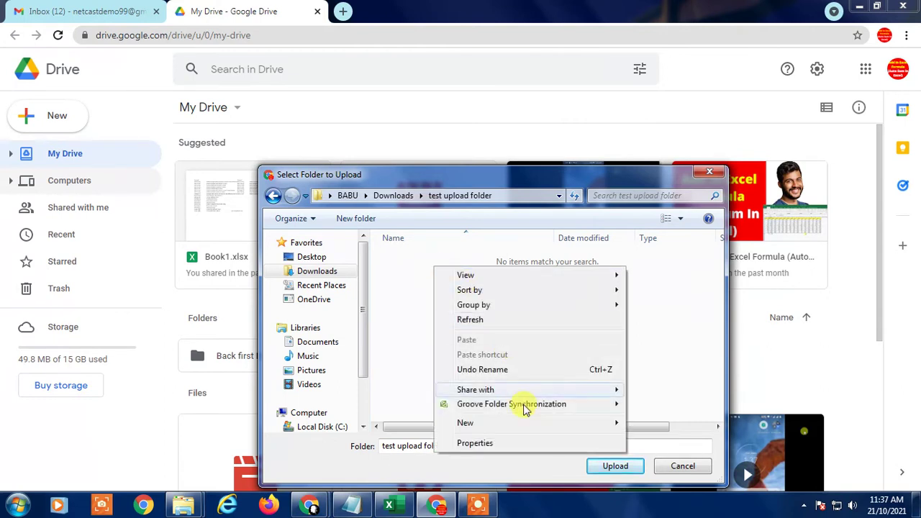
{"action": "mouse_move", "coordinate": [557, 423]}
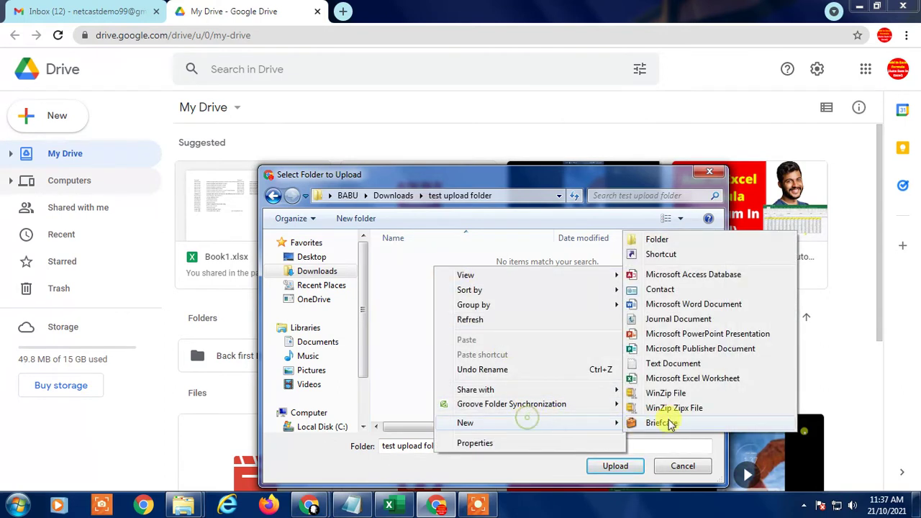
{"action": "left_click", "coordinate": [674, 380]}
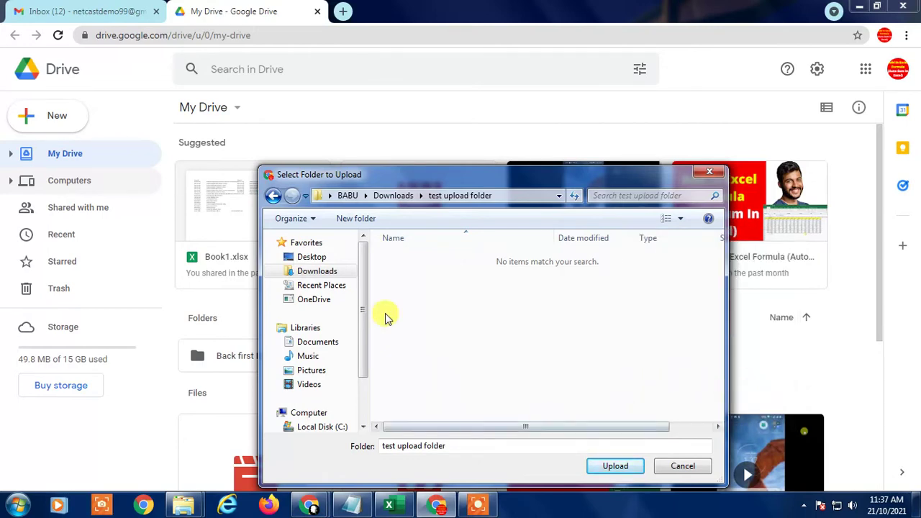
Return to Downloads, upload test upload folder to My Drive, and close the upload notice
{"action": "left_click", "coordinate": [272, 195]}
{"action": "double_click", "coordinate": [432, 261]}
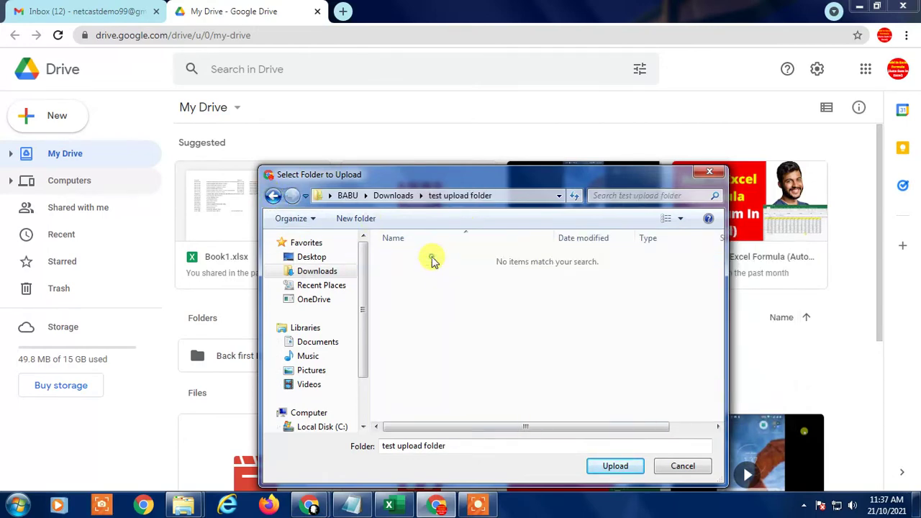
{"action": "left_click", "coordinate": [273, 196]}
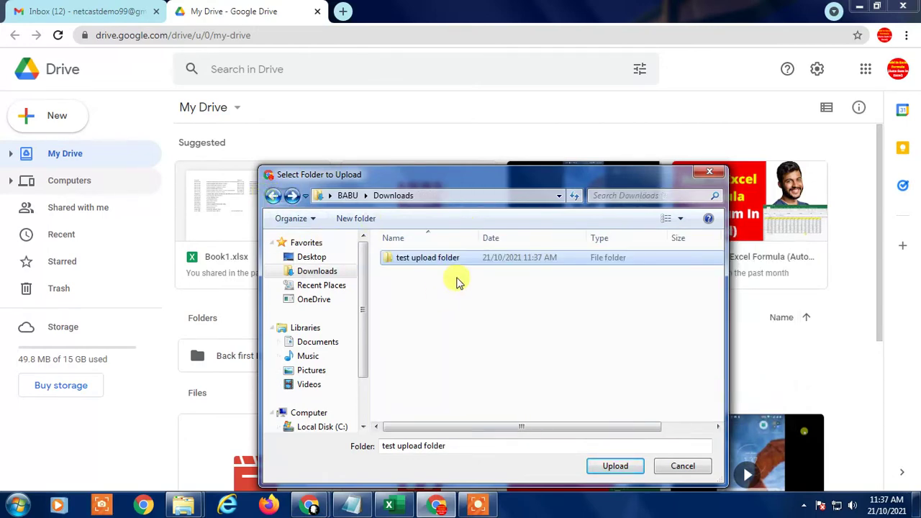
{"action": "left_click", "coordinate": [615, 466]}
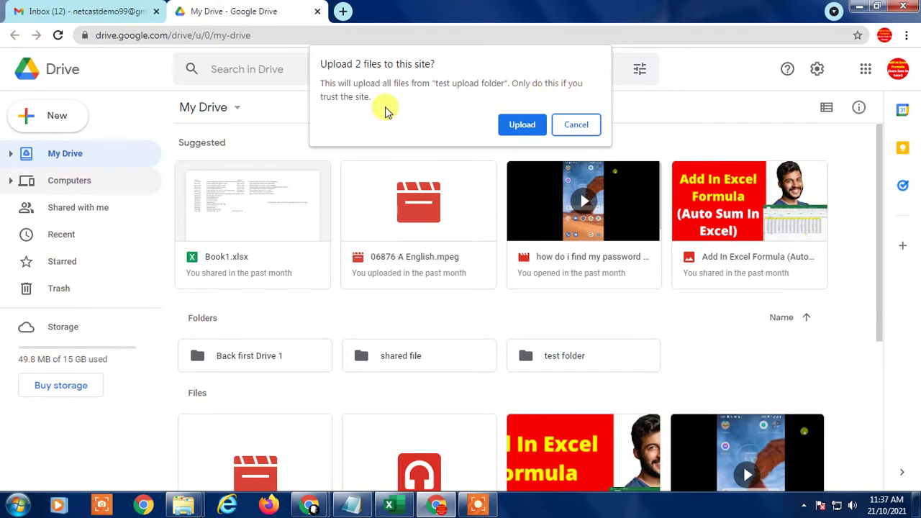
{"action": "left_click", "coordinate": [523, 125]}
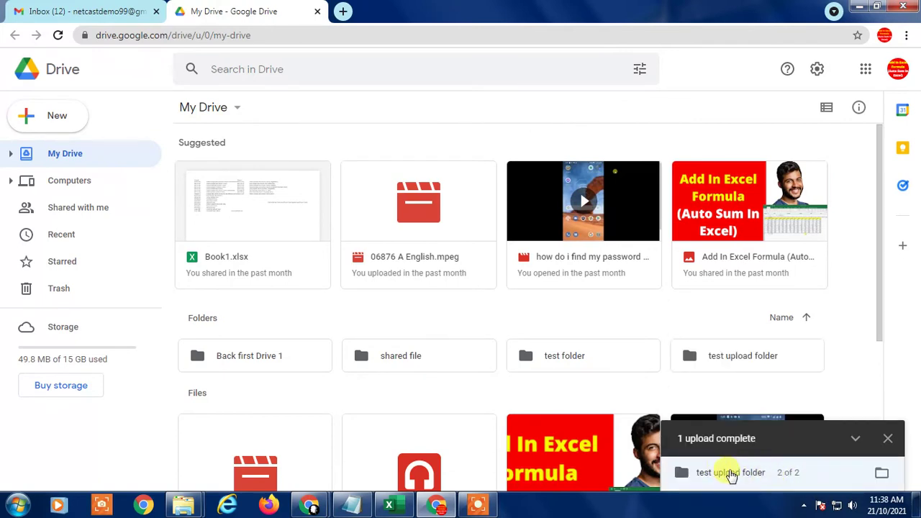
{"action": "left_click", "coordinate": [744, 358]}
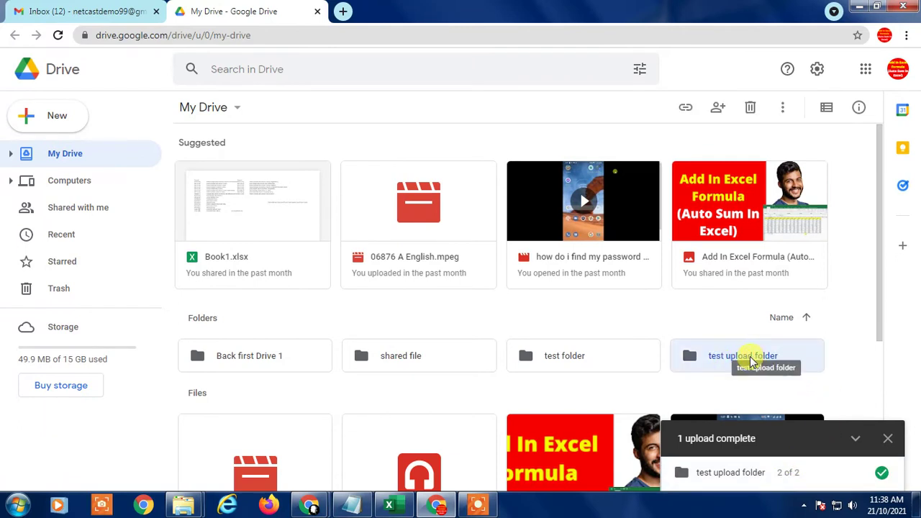
{"action": "left_click", "coordinate": [888, 438]}
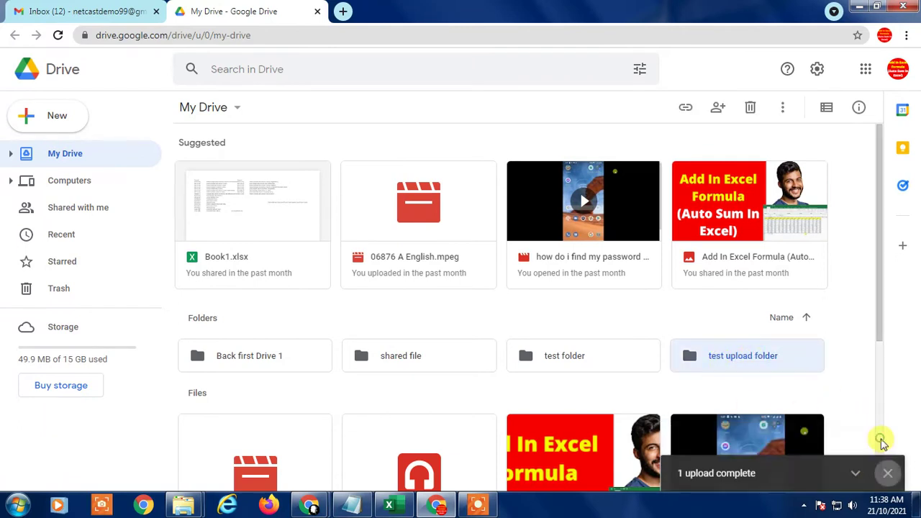
Set the link access of test upload folder to Anyone with the link and copy its link
{"action": "right_click", "coordinate": [729, 355]}
{"action": "left_click", "coordinate": [759, 354]}
{"action": "right_click", "coordinate": [759, 354]}
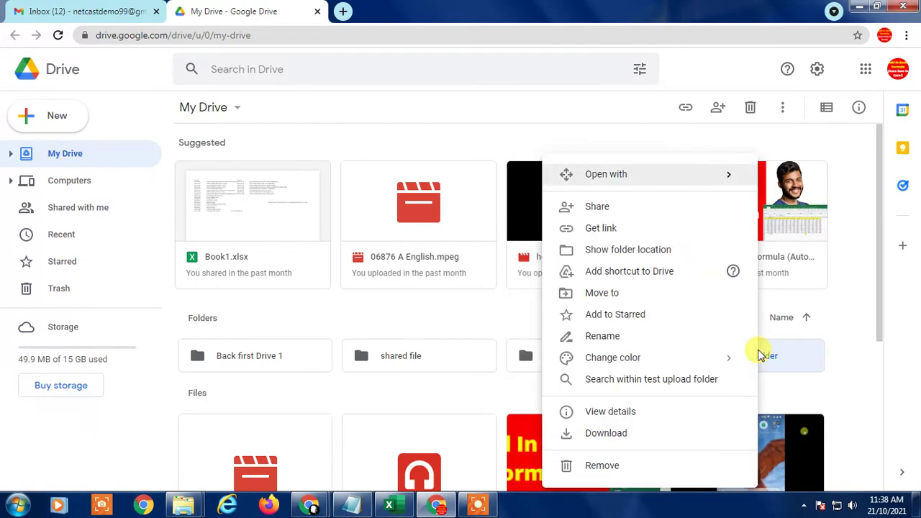
{"action": "left_click", "coordinate": [771, 353]}
{"action": "right_click", "coordinate": [771, 350]}
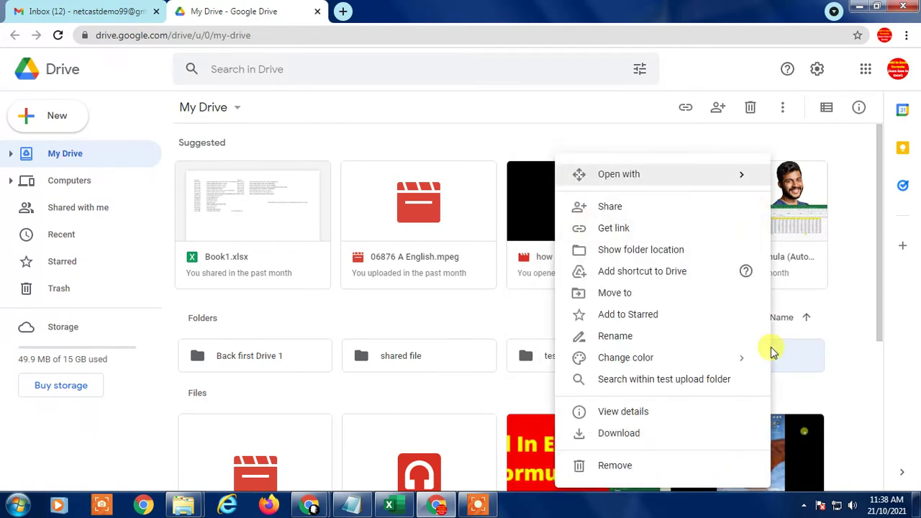
{"action": "left_click", "coordinate": [619, 230]}
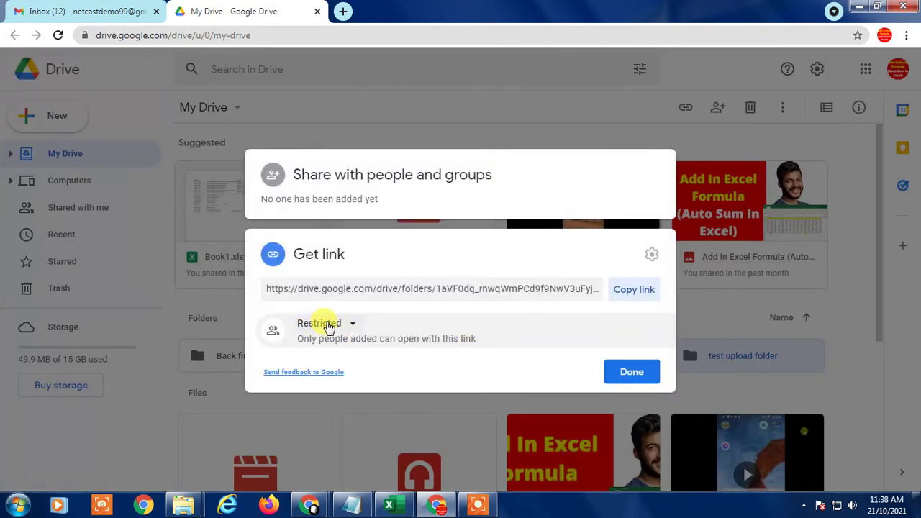
{"action": "left_click", "coordinate": [356, 327]}
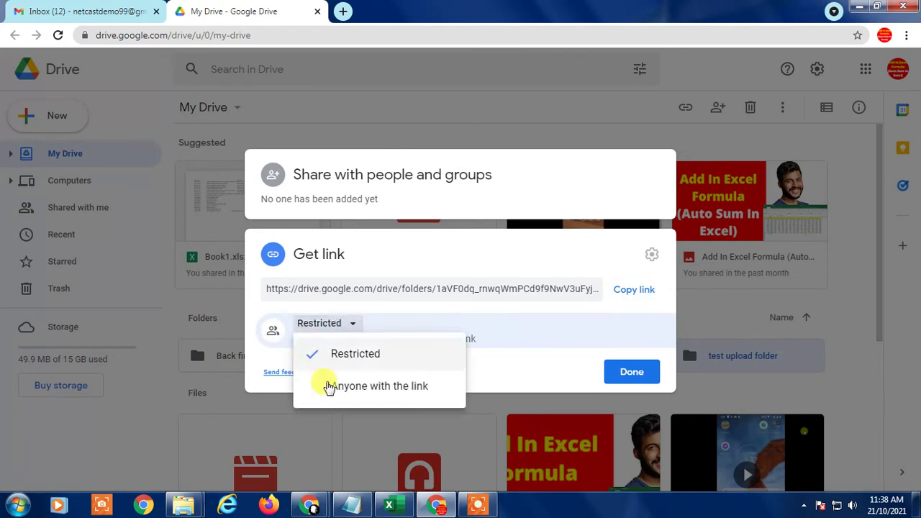
{"action": "left_click", "coordinate": [379, 387]}
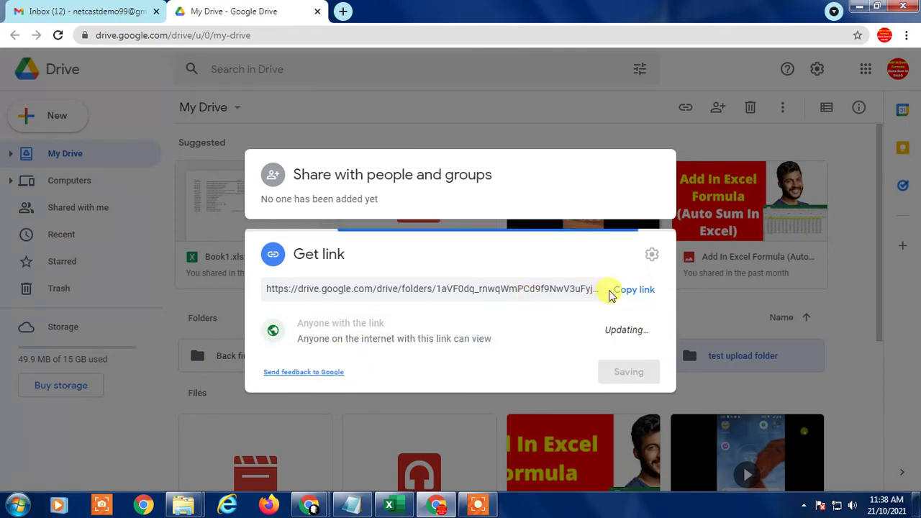
{"action": "left_click", "coordinate": [639, 292]}
Switch to Gmail, paste the folder link into the new message body, and write "Download folder from below link" above it
{"action": "left_click", "coordinate": [94, 12]}
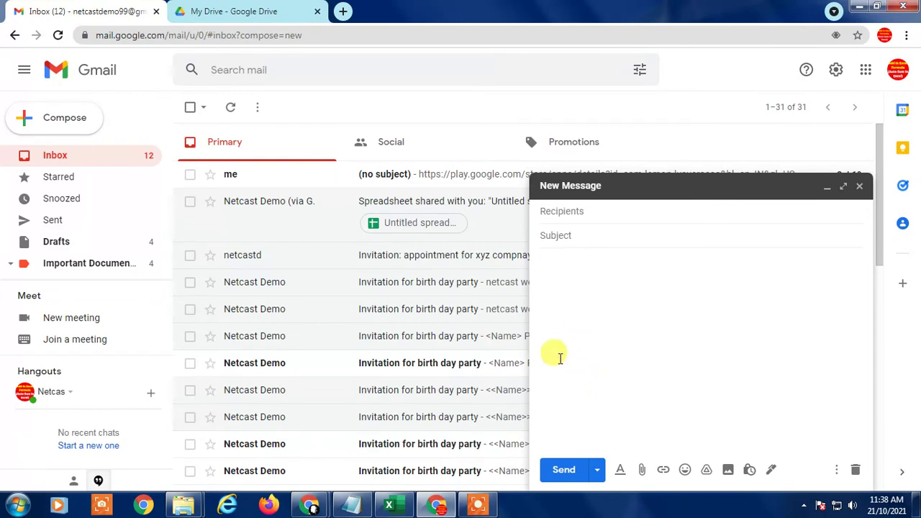
{"action": "key", "text": "Return"}
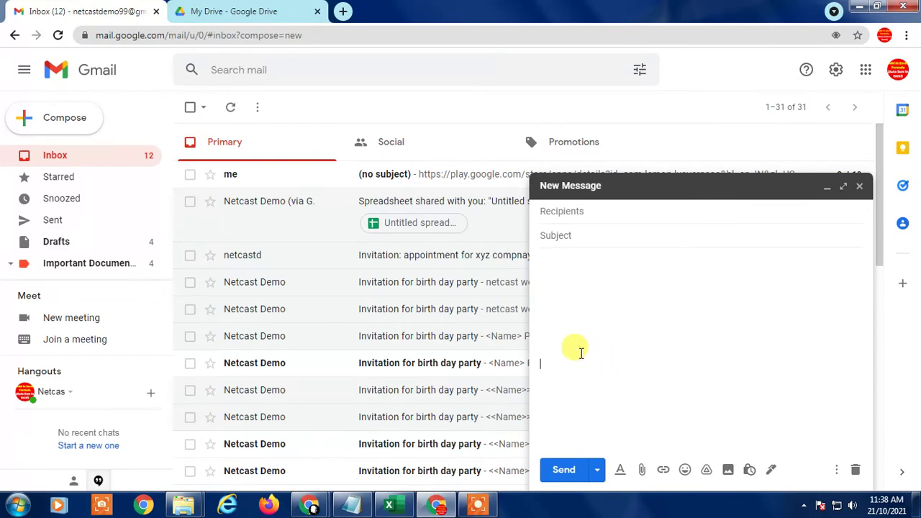
{"action": "key", "text": "ctrl+v"}
{"action": "key", "text": "Up"}
{"action": "key", "text": "Up"}
{"action": "key", "text": "Return"}
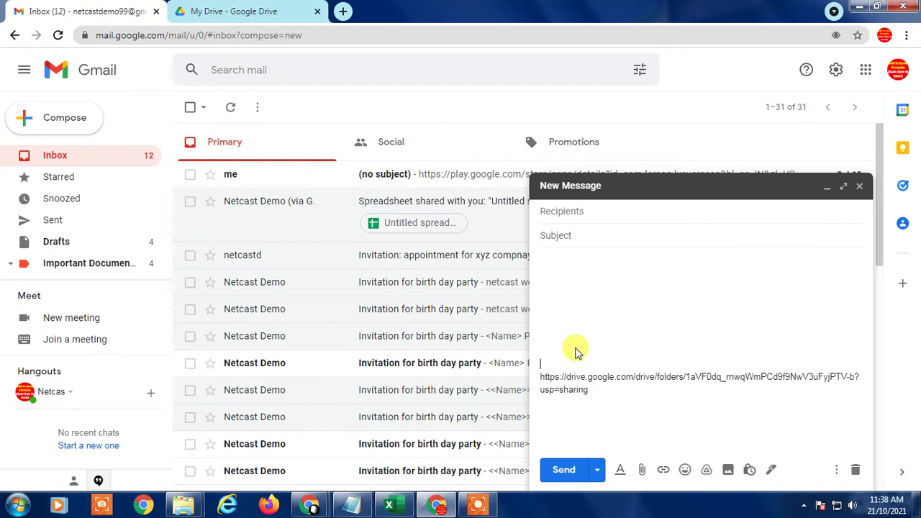
{"action": "key", "text": "Return"}
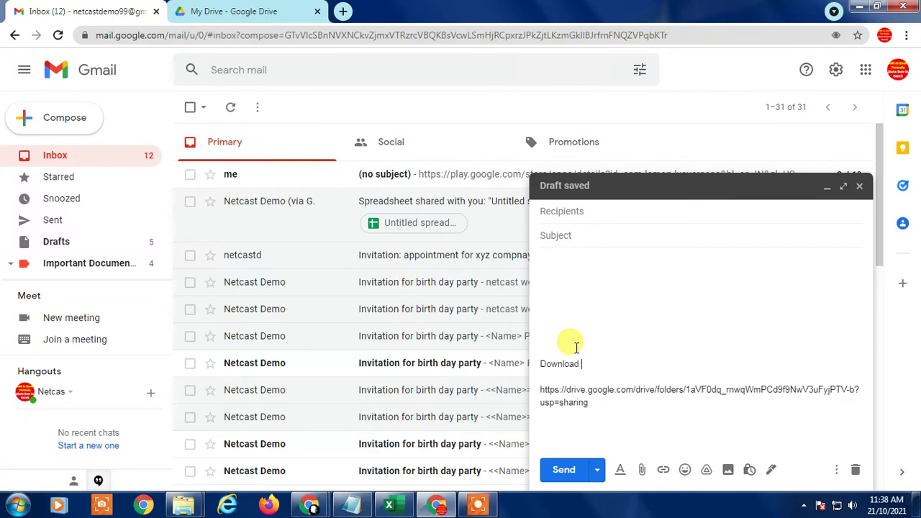
{"action": "type", "text": "Download folder from below link"}
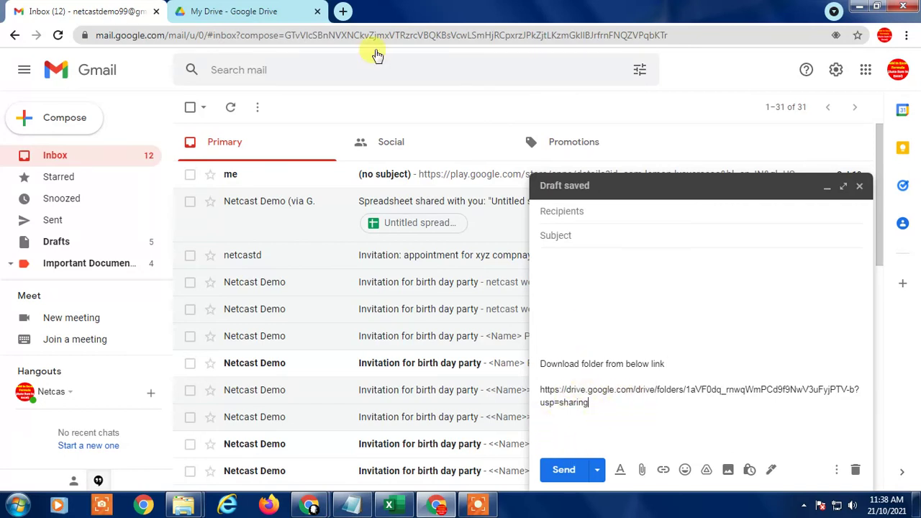
Review the folder's link settings in Drive and the link pasted in the Gmail draft, and show the desktop
{"action": "left_click", "coordinate": [203, 7]}
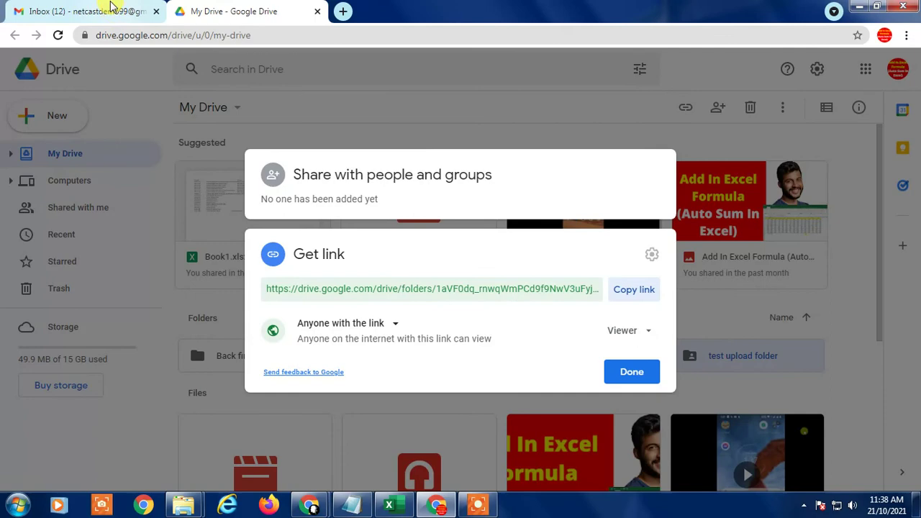
{"action": "left_click", "coordinate": [88, 7]}
{"action": "left_click_drag", "start_coordinate": [589, 402], "coordinate": [536, 397]}
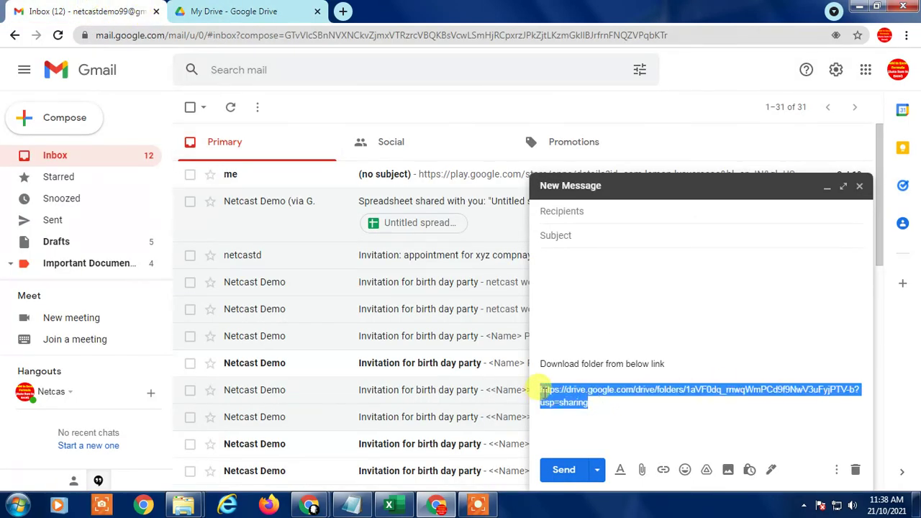
{"action": "left_click", "coordinate": [598, 403]}
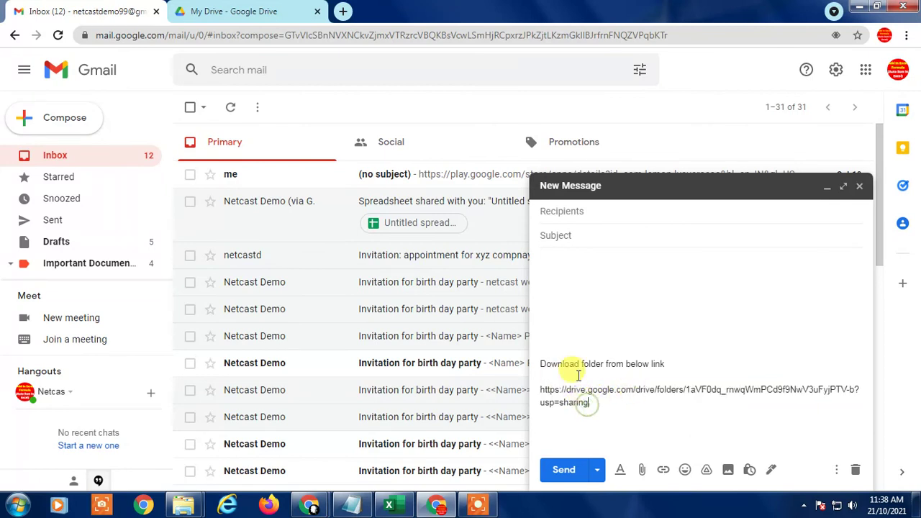
{"action": "left_click", "coordinate": [617, 375]}
{"action": "left_click", "coordinate": [611, 404]}
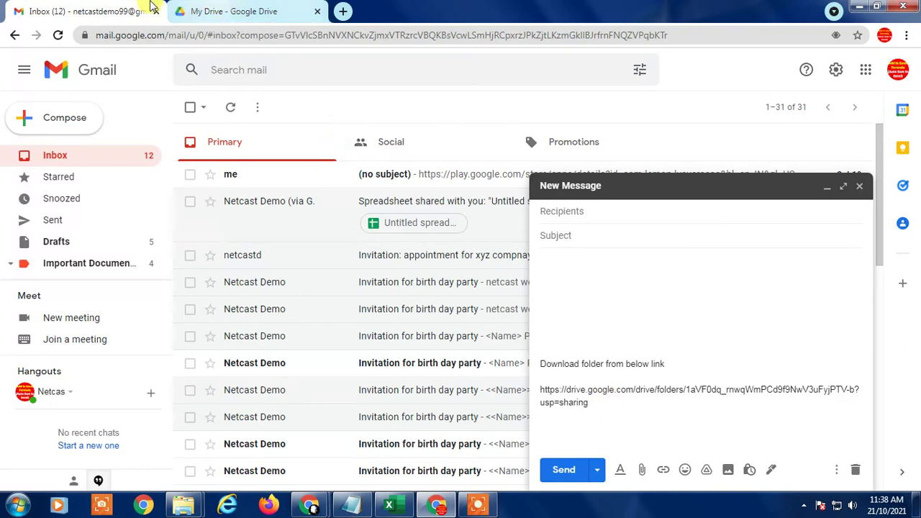
{"action": "key", "text": "super+d"}
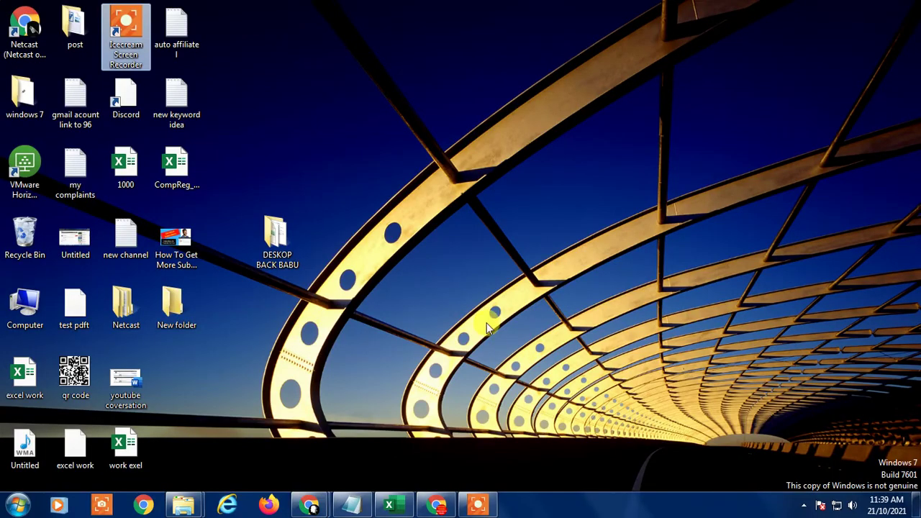